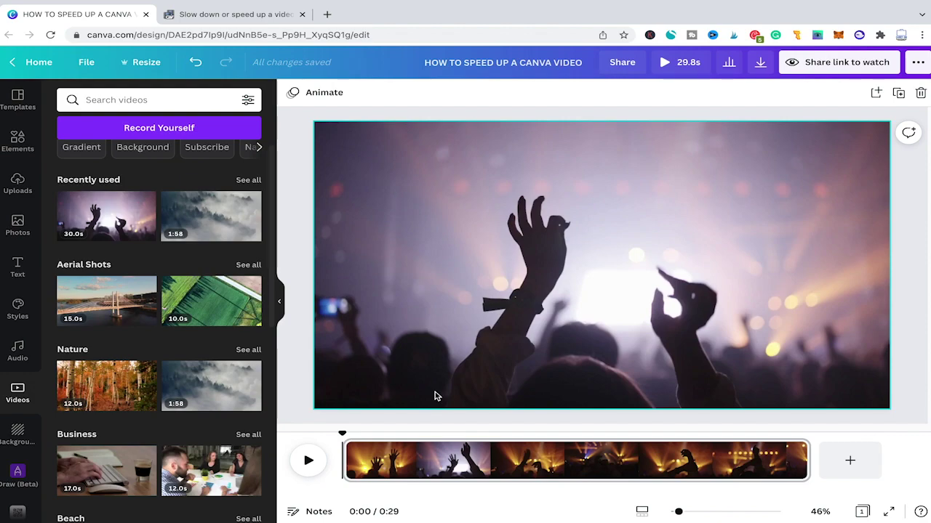
pyautogui.click(407, 420)
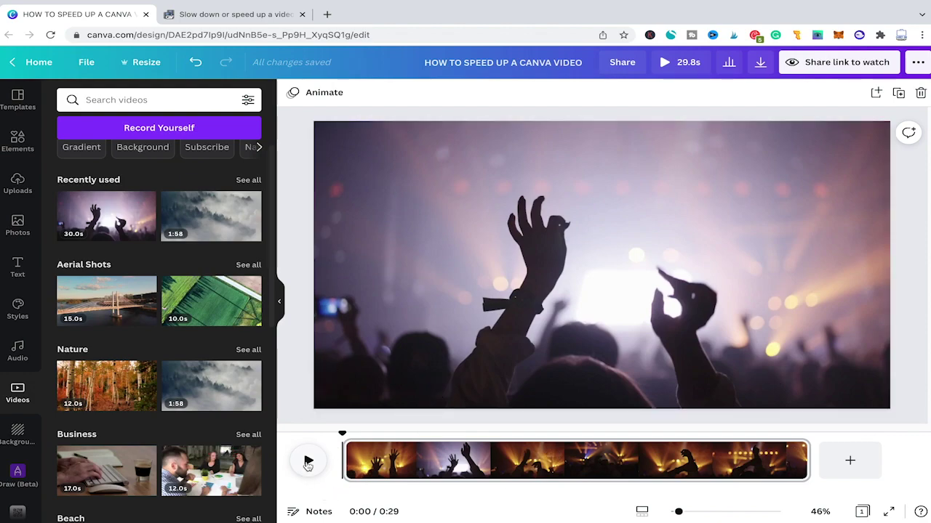
pyautogui.click(308, 461)
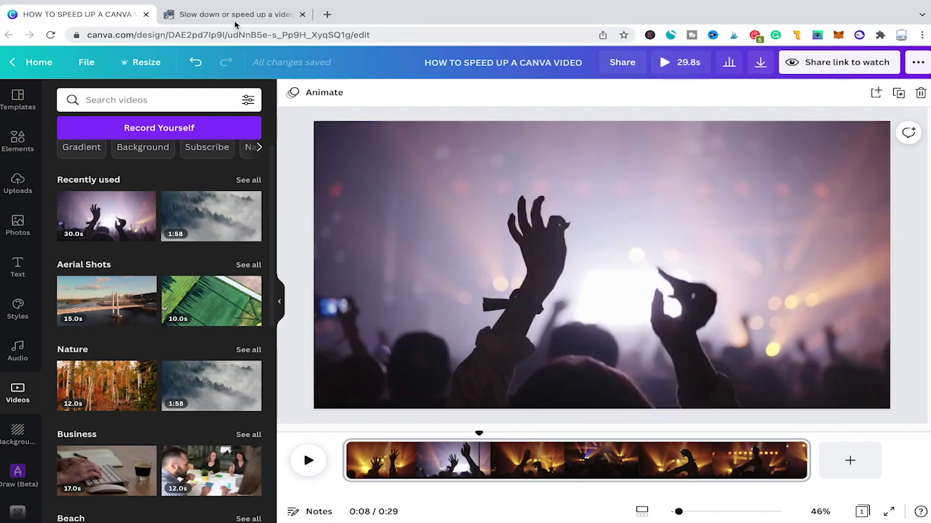
pyautogui.click(230, 15)
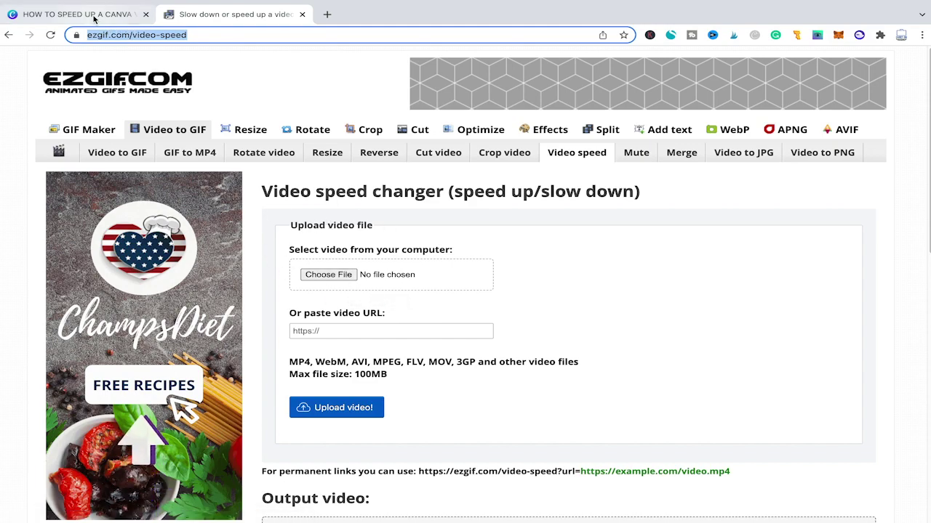
pyautogui.click(77, 13)
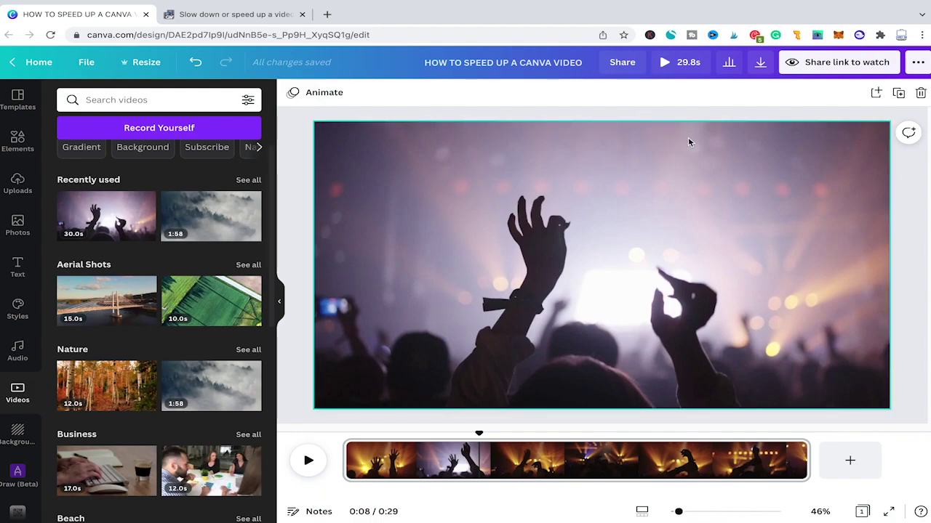
# Step: Download the Canva design as an MP4 Video, then return to ezgif's Video speed changer tab
pyautogui.click(760, 63)
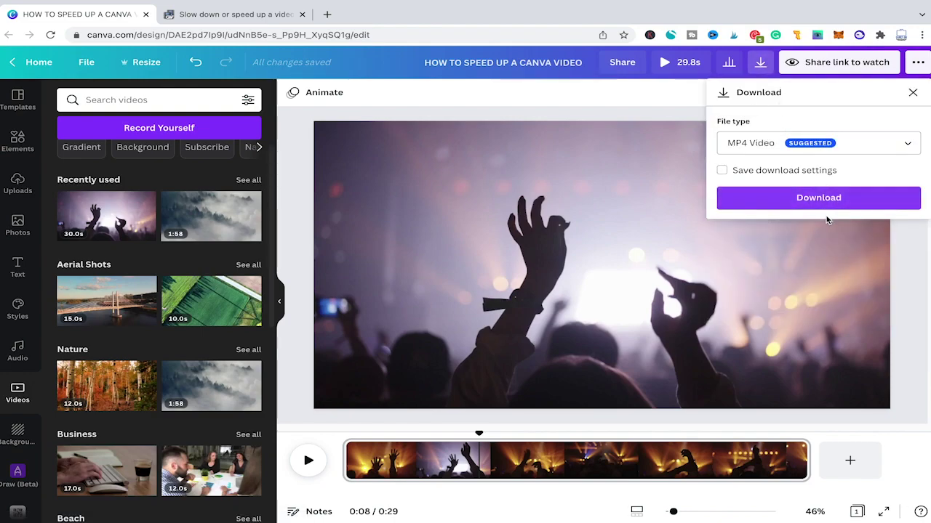
pyautogui.click(803, 207)
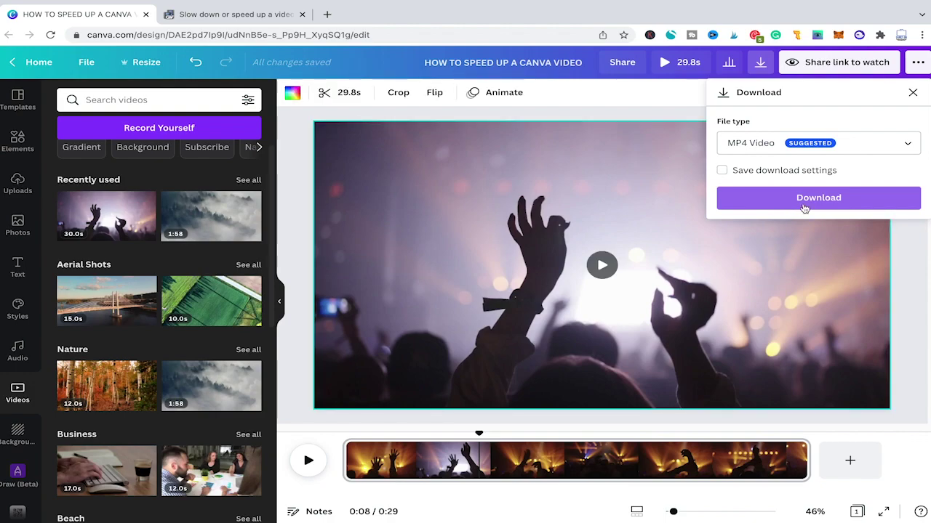
pyautogui.click(804, 206)
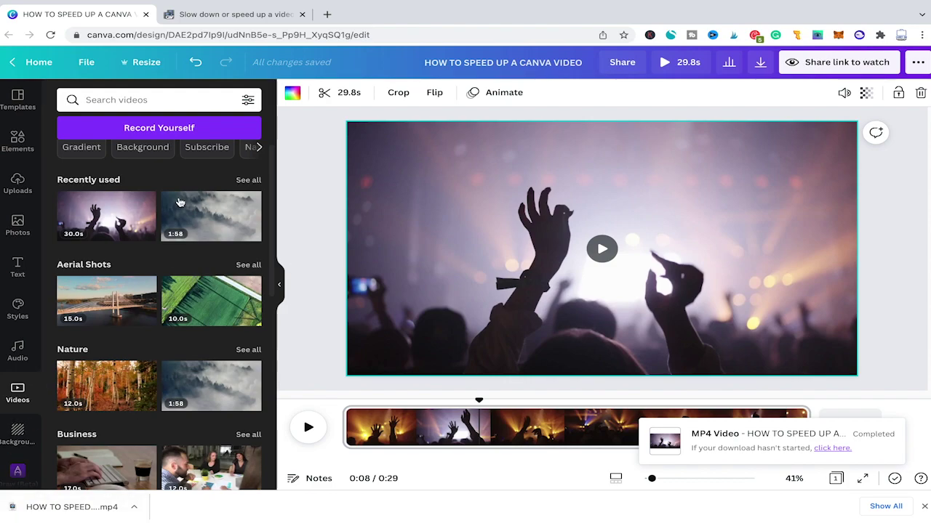
pyautogui.click(233, 15)
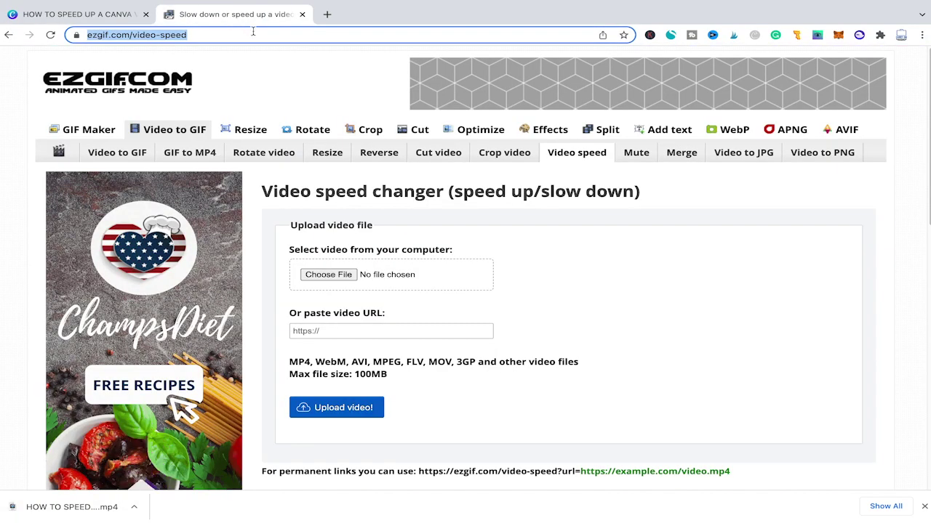
# Step: Upload the downloaded Canva MP4 to ezgif, producing a 29-second 1920x1080 preview
pyautogui.moveTo(71, 507); pyautogui.dragTo(338, 271)
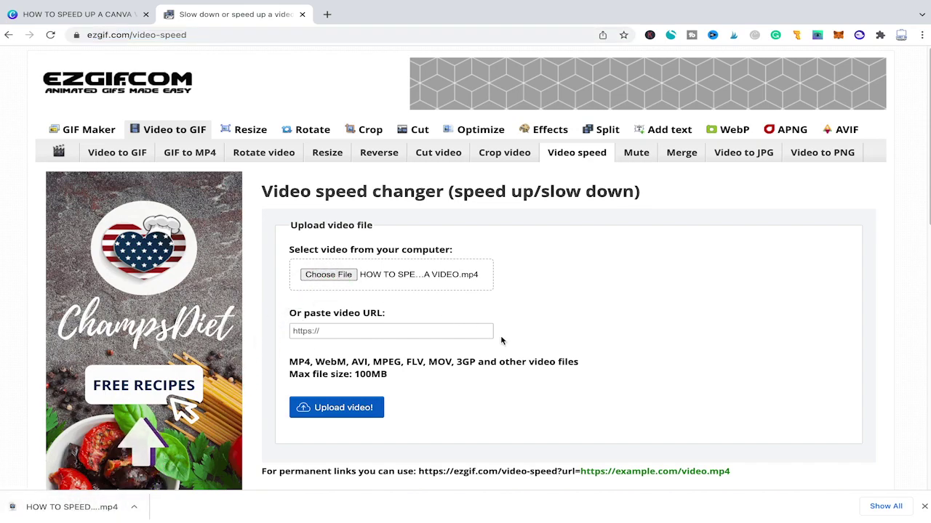
pyautogui.scroll(-1, 436, 349)
pyautogui.click(354, 393)
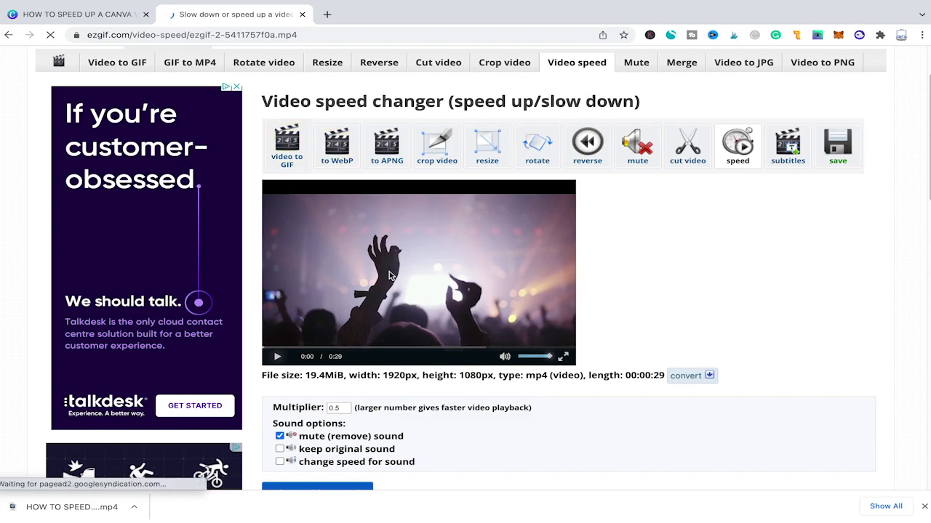
# Step: Change the speed multiplier from 0.5 to 2 and start the speed conversion
pyautogui.scroll(-1, 462, 208)
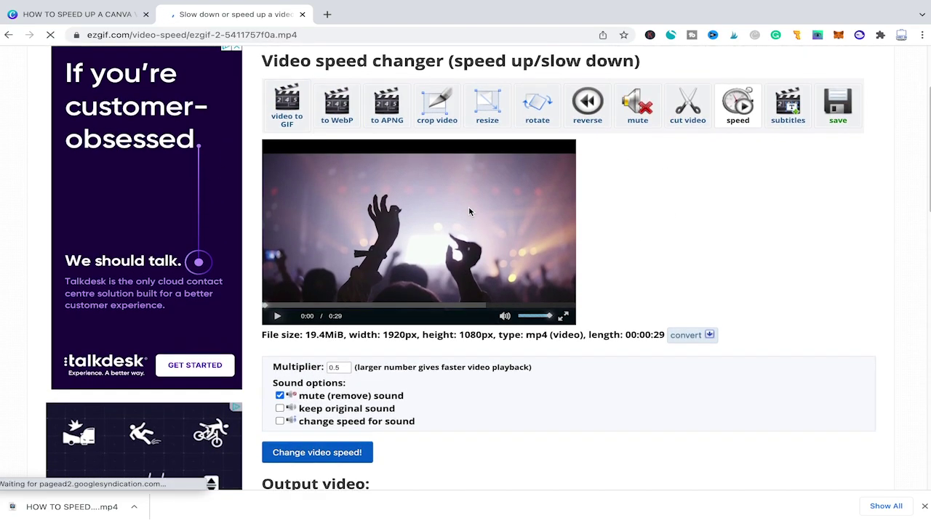
pyautogui.scroll(-1, 474, 200)
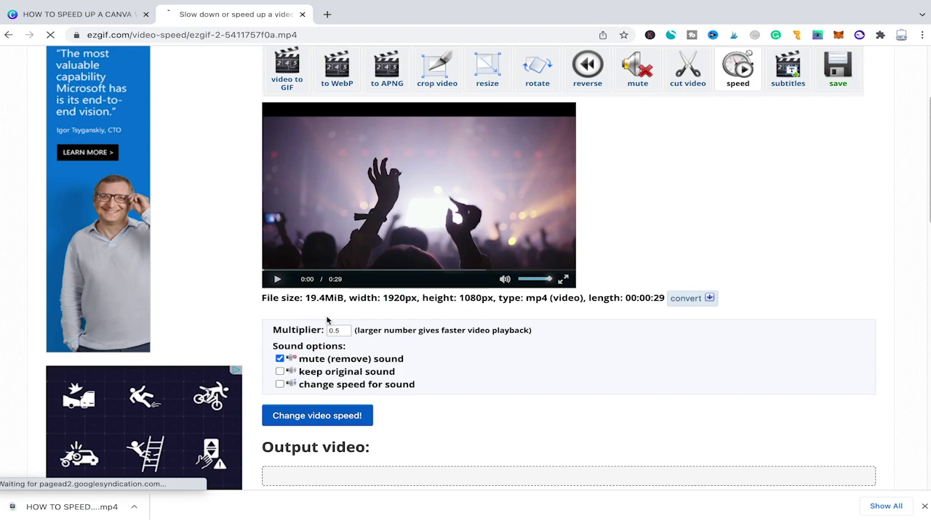
pyautogui.moveTo(352, 332); pyautogui.dragTo(323, 333)
pyautogui.write('2')
pyautogui.click(491, 349)
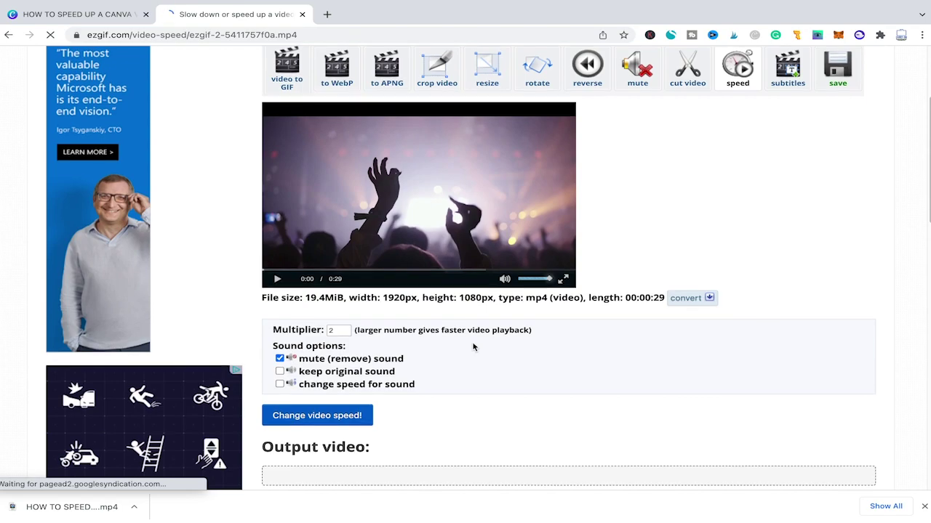
pyautogui.scroll(-2, 472, 347)
pyautogui.click(310, 266)
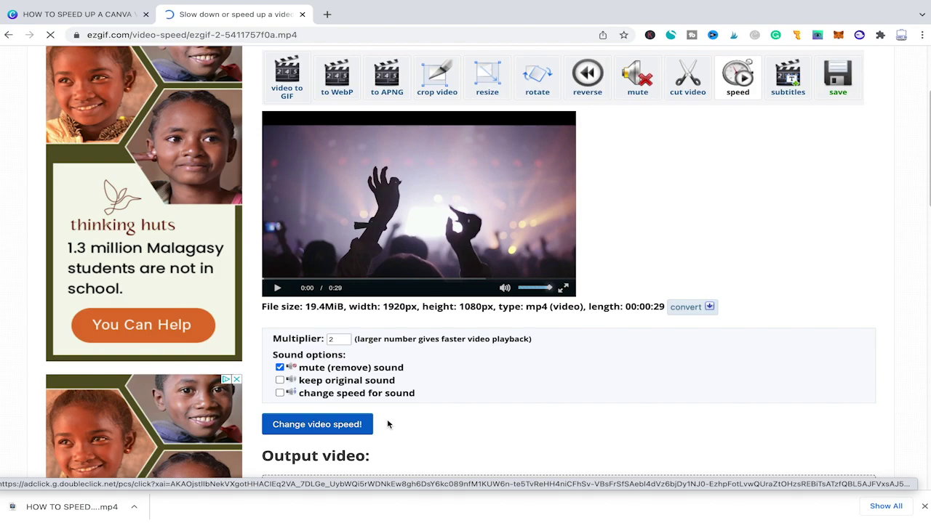
# Step: Scroll down to the finished 15-second, 6.91 MiB sped-up output video
pyautogui.scroll(-3, 472, 239)
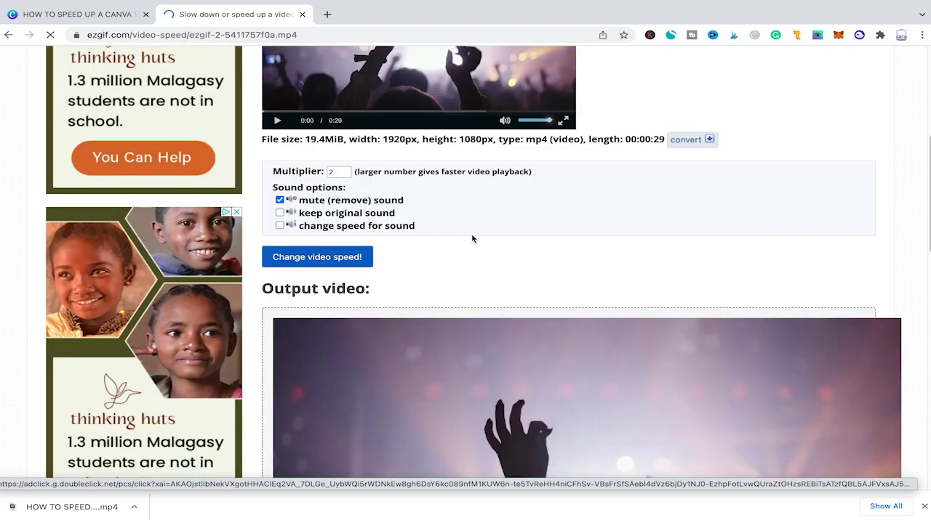
pyautogui.scroll(-2, 703, 235)
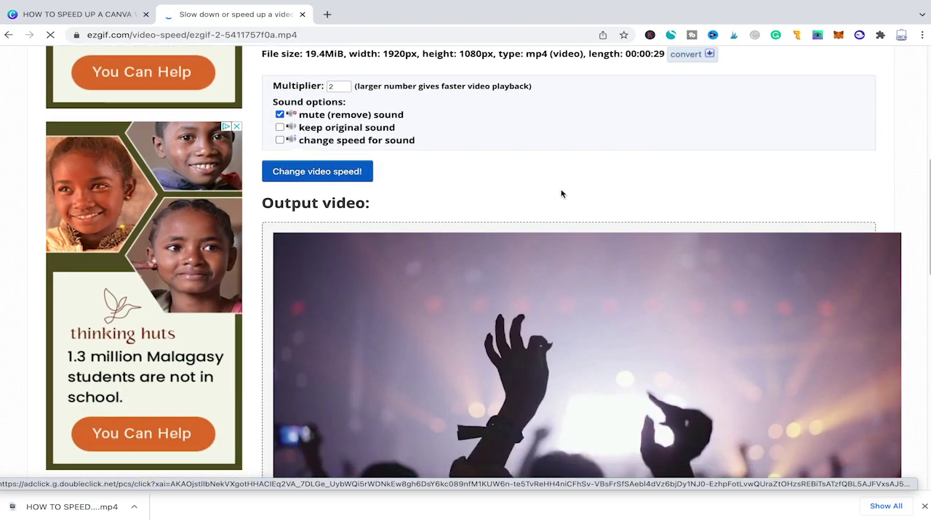
pyautogui.scroll(-2, 551, 214)
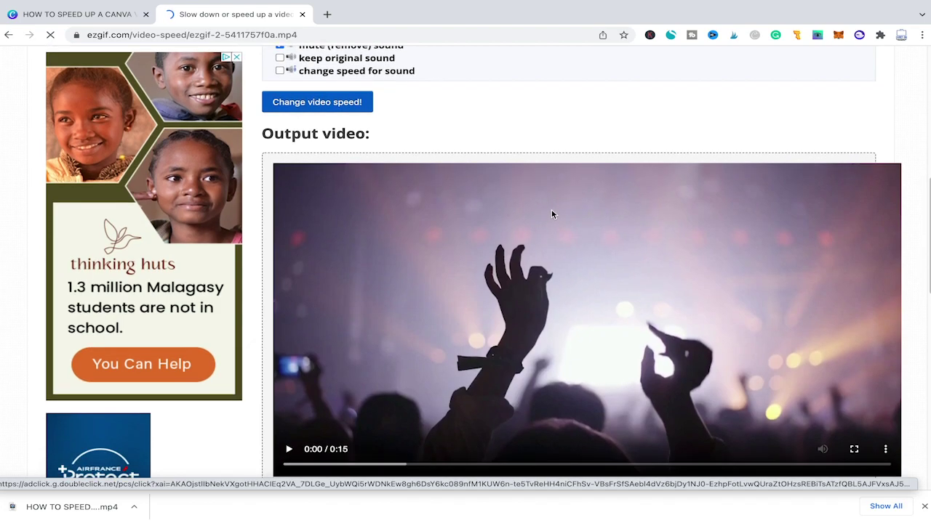
pyautogui.scroll(-1, 539, 240)
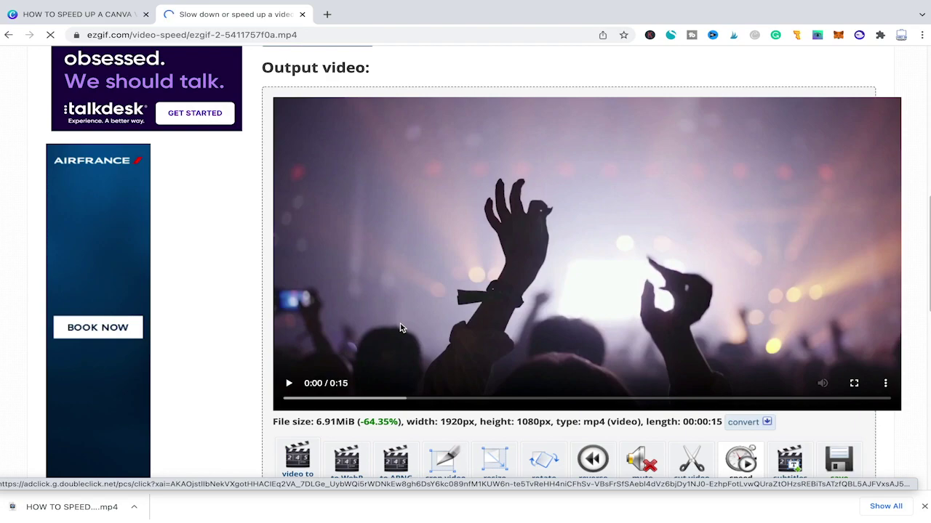
# Step: Preview the 15-second sped-up clip, save it as an MP4, and return to Canva
pyautogui.click(290, 384)
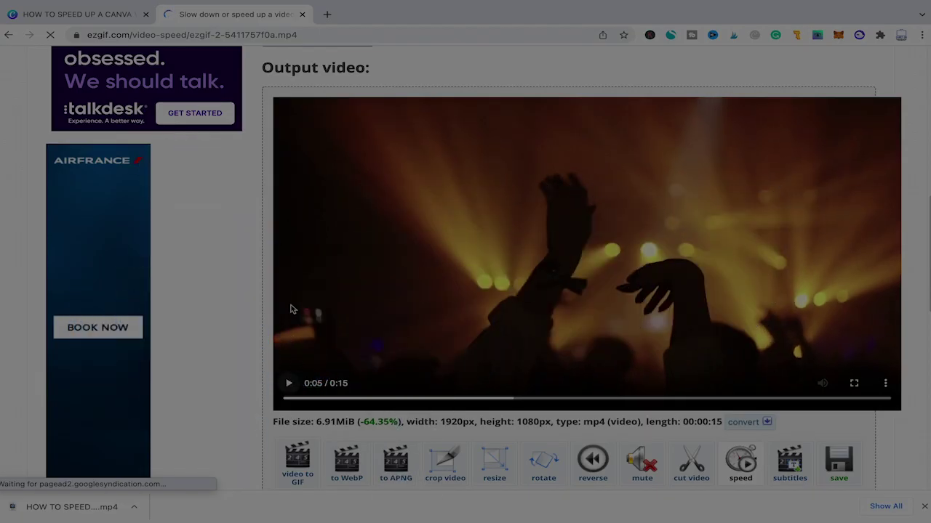
pyautogui.scroll(-1, 276, 301)
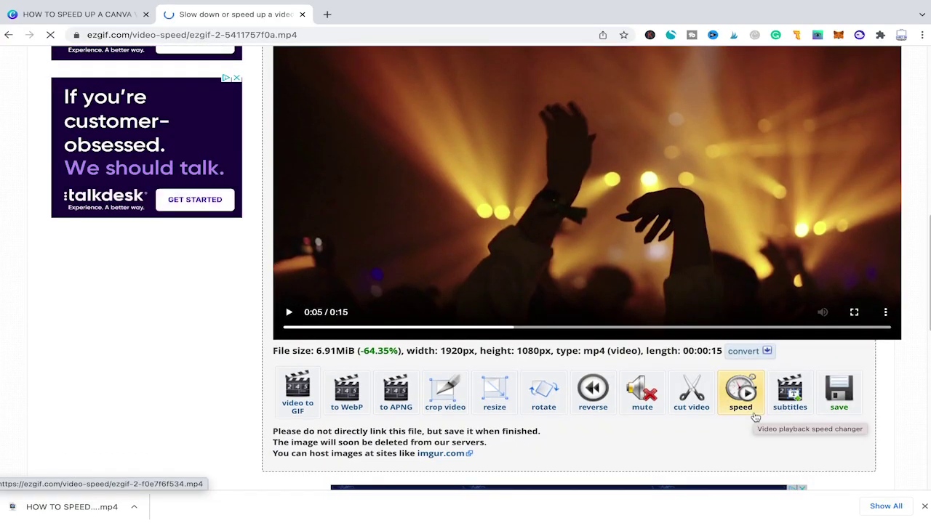
pyautogui.click(848, 394)
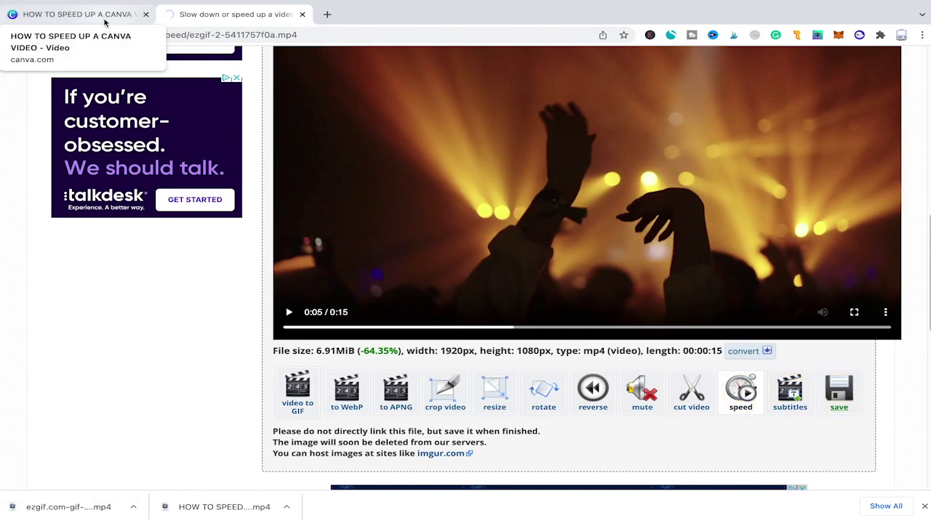
pyautogui.click(104, 22)
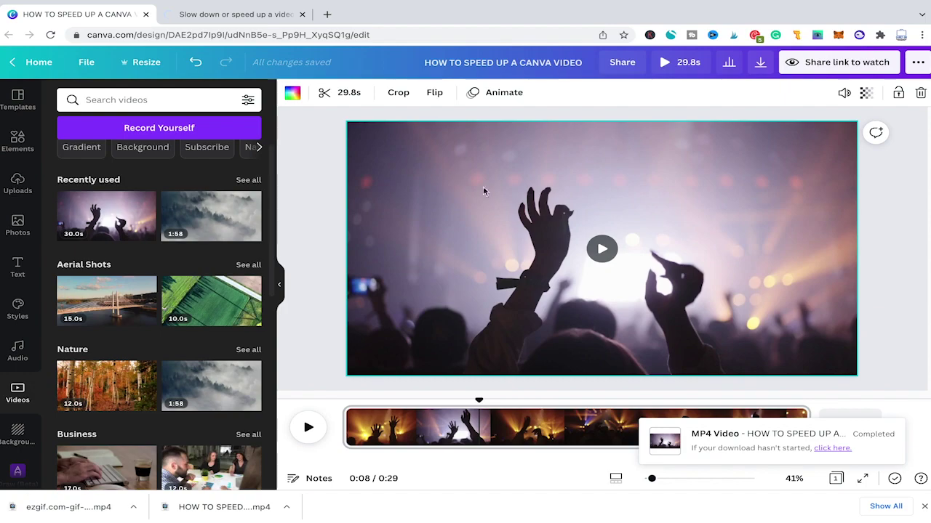
# Step: Add the 15.0s clip from Uploads > Videos as page 2, making the video 44.8 seconds
pyautogui.click(17, 182)
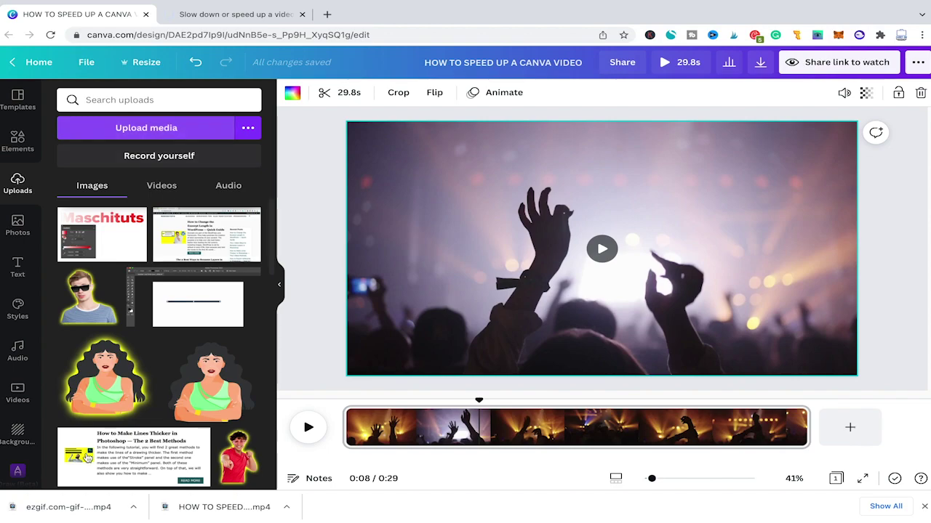
pyautogui.click(161, 185)
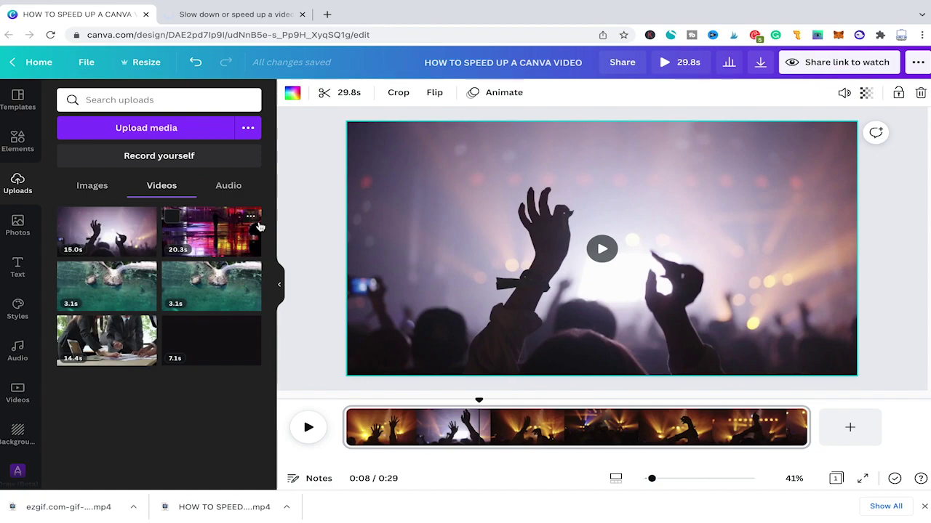
pyautogui.moveTo(106, 240)
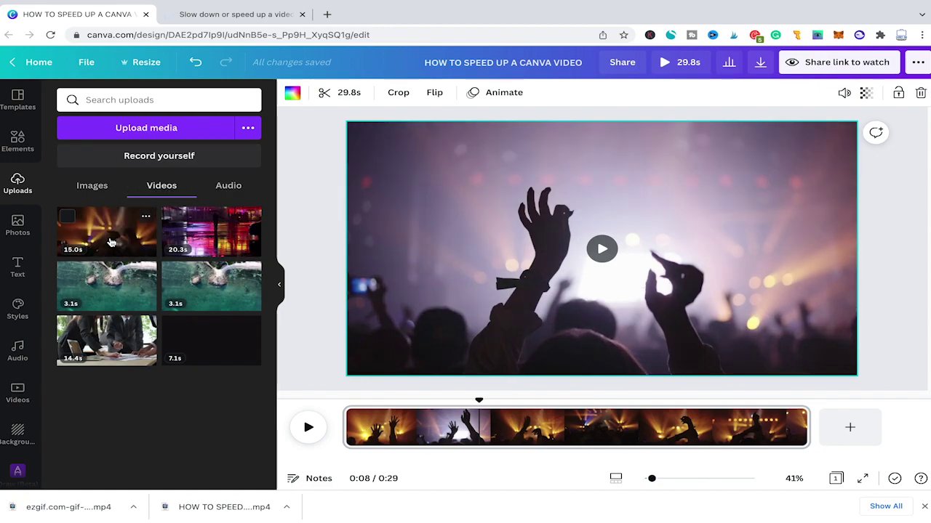
pyautogui.moveTo(110, 242); pyautogui.dragTo(846, 426)
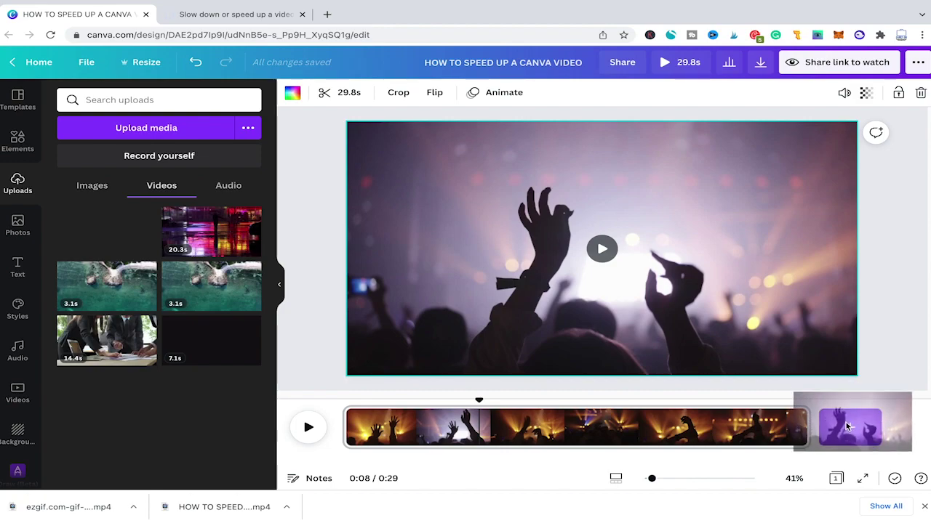
pyautogui.moveTo(846, 426); pyautogui.dragTo(846, 427)
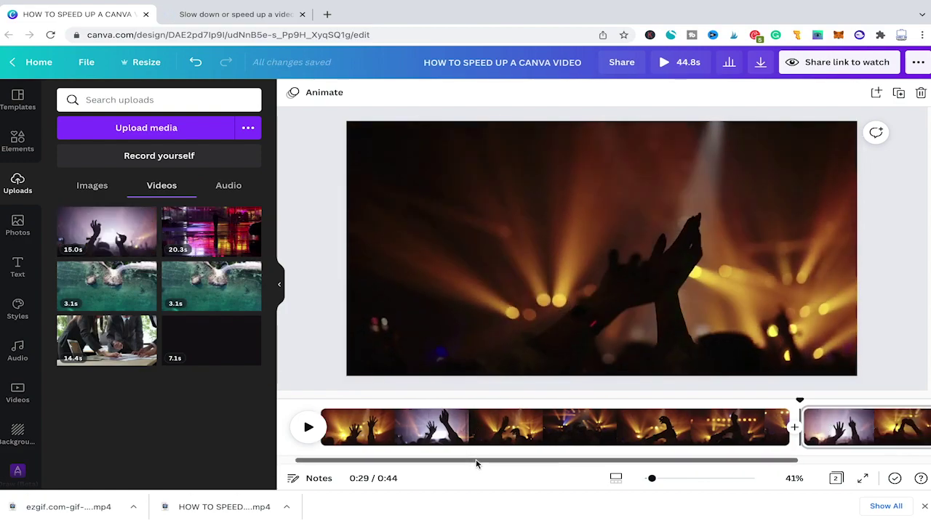
pyautogui.hscroll(3, 582, 436)
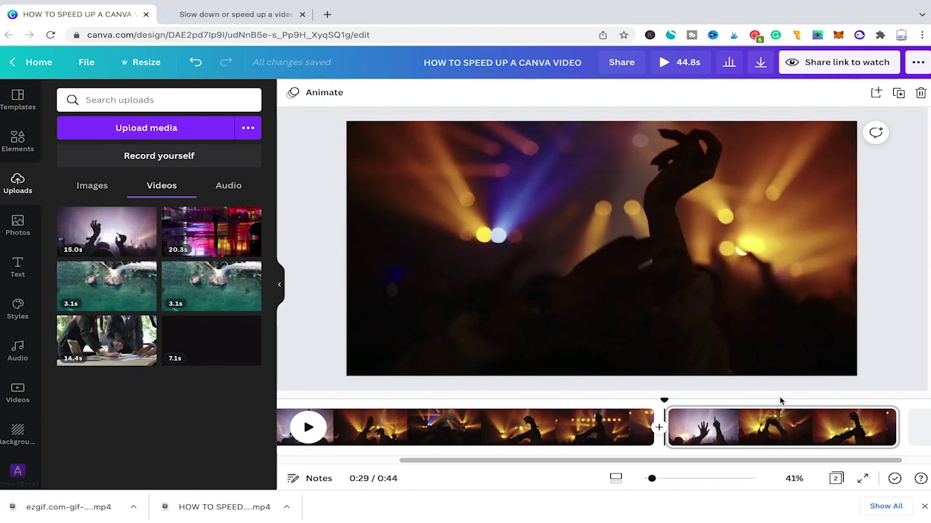
pyautogui.moveTo(571, 461); pyautogui.dragTo(410, 465)
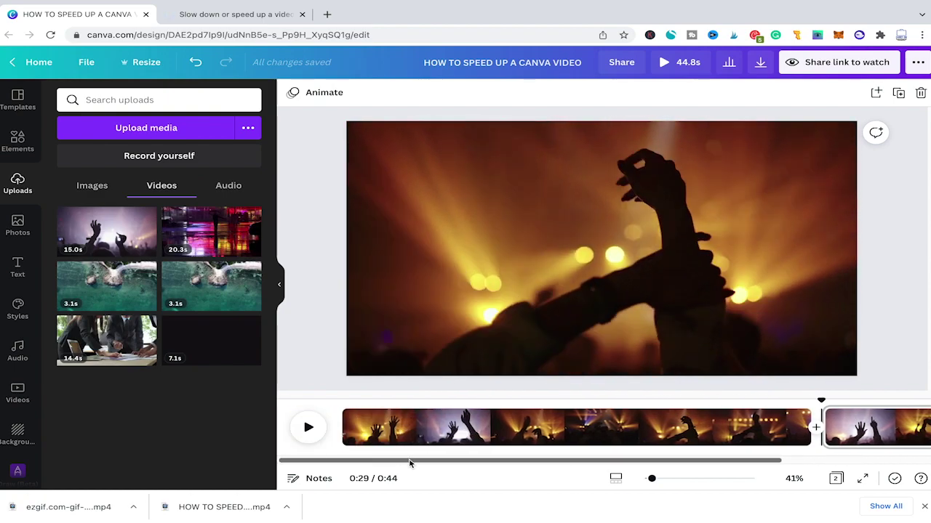
pyautogui.moveTo(381, 399); pyautogui.dragTo(325, 401)
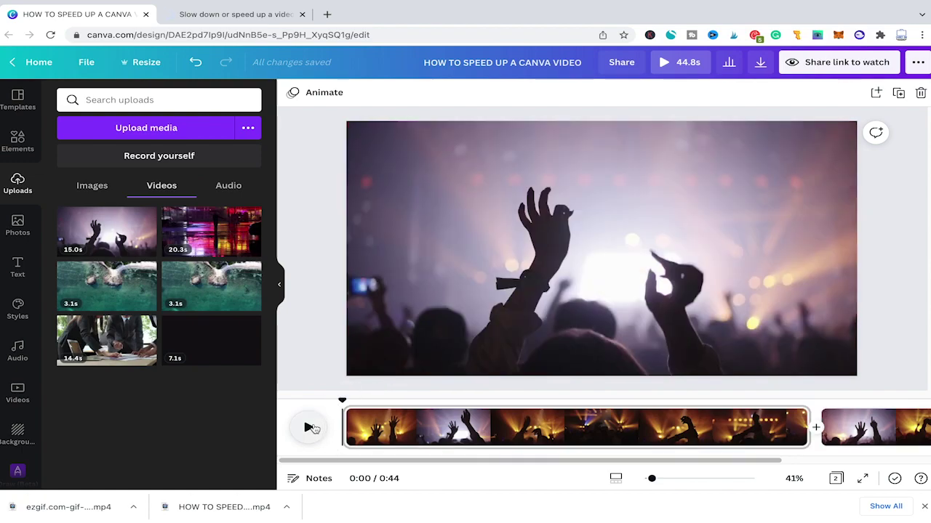
pyautogui.click(311, 428)
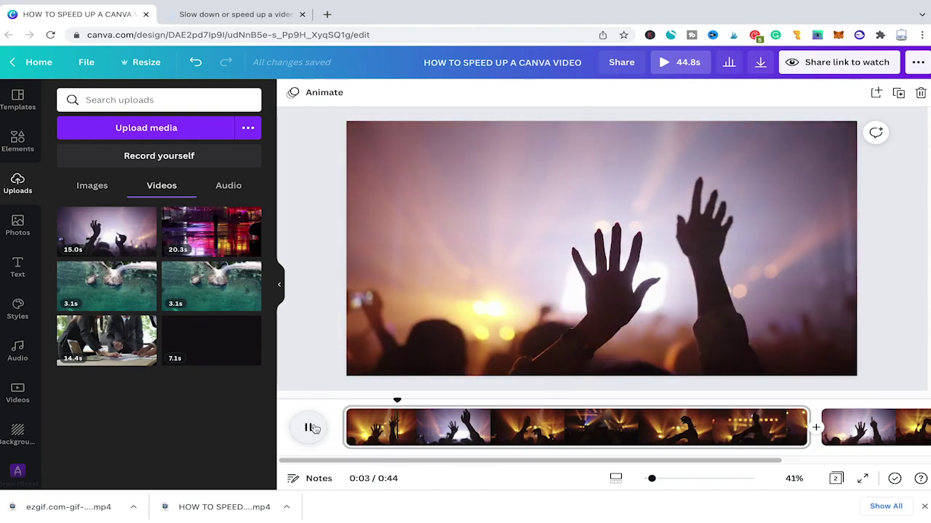
pyautogui.click(311, 428)
pyautogui.moveTo(524, 401); pyautogui.dragTo(797, 401)
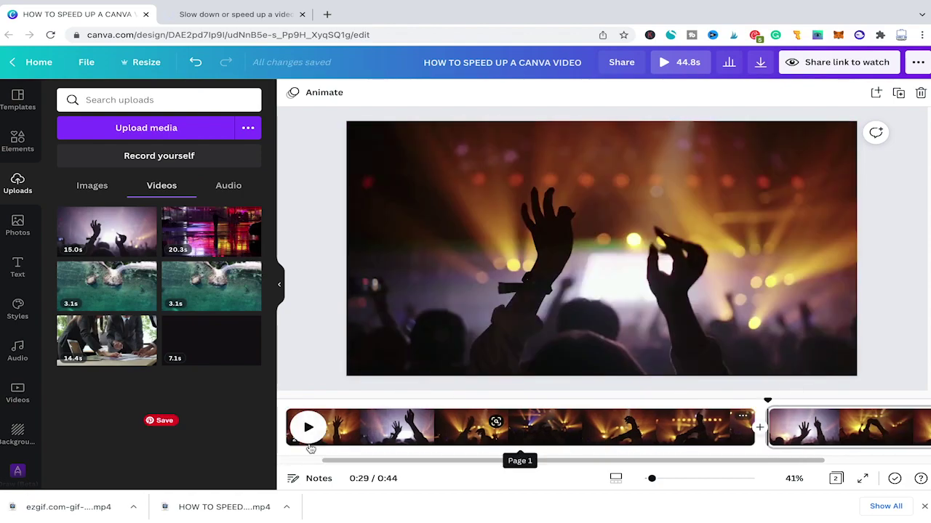
pyautogui.click(308, 427)
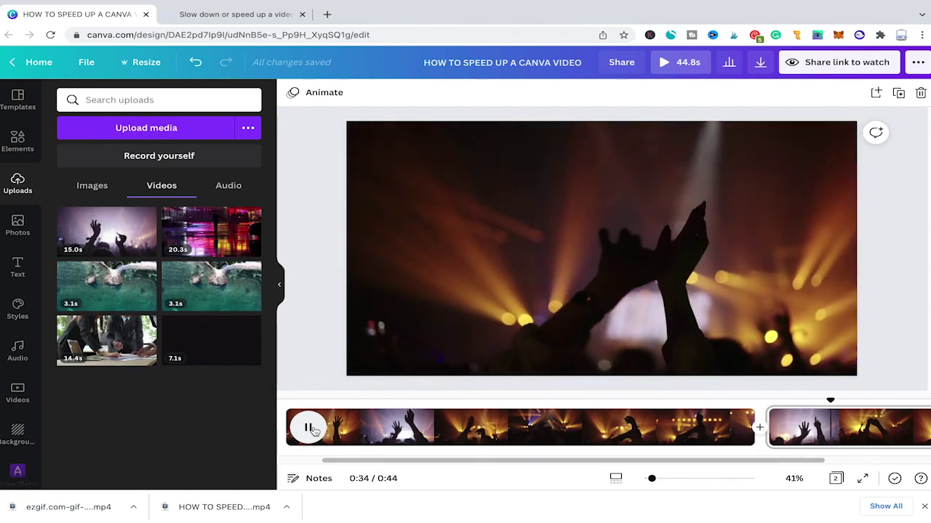
pyautogui.click(308, 428)
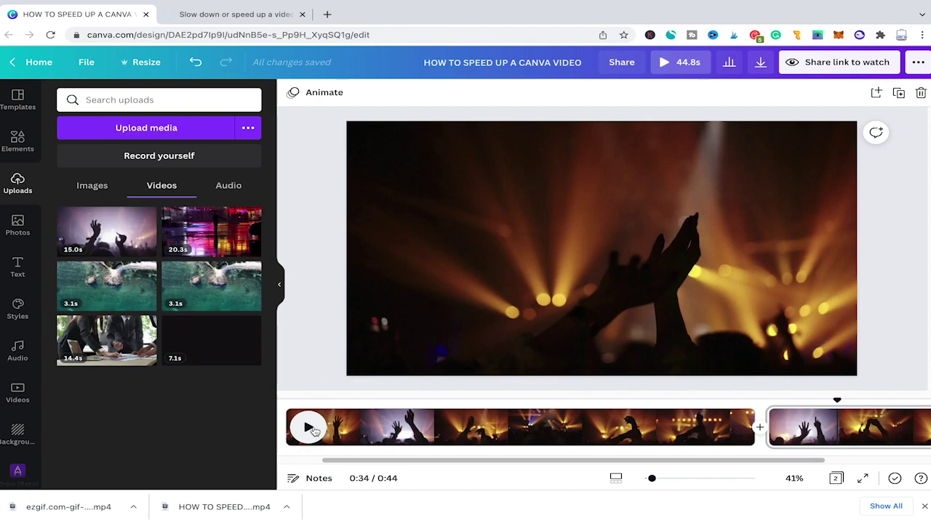
pyautogui.moveTo(418, 461); pyautogui.dragTo(414, 464)
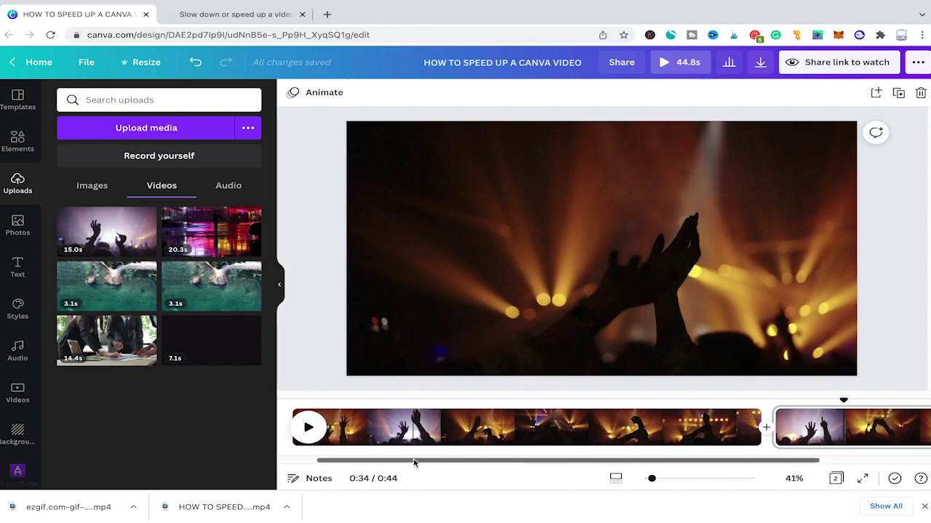